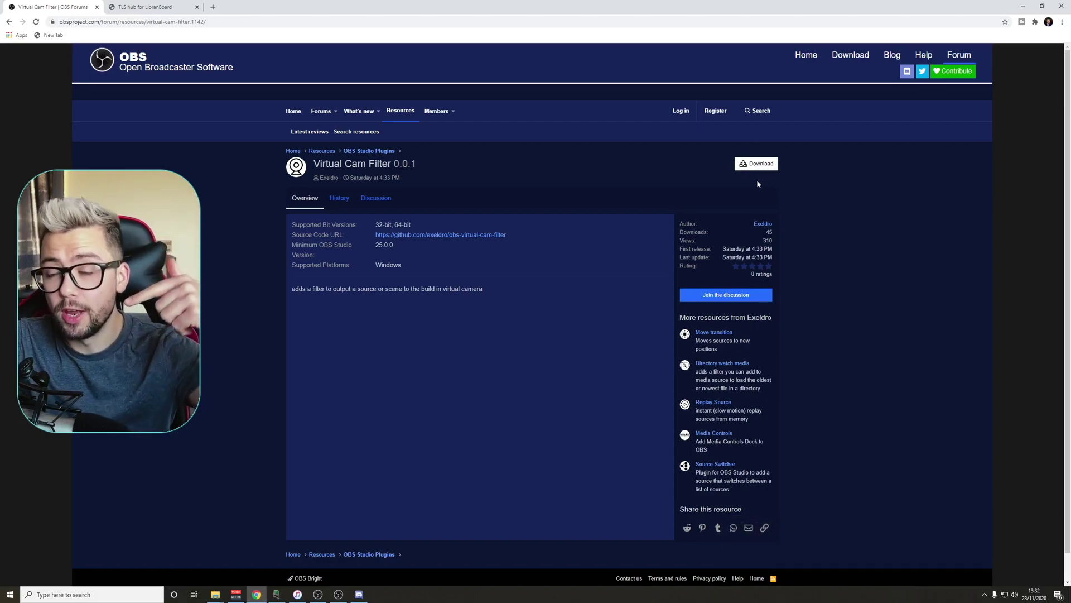
Step: Open the Virtual Cam Filter 0.0.1 download choices, showing the installer zip and the plain Windows zip
{"action": "left_click", "coordinate": [756, 164]}
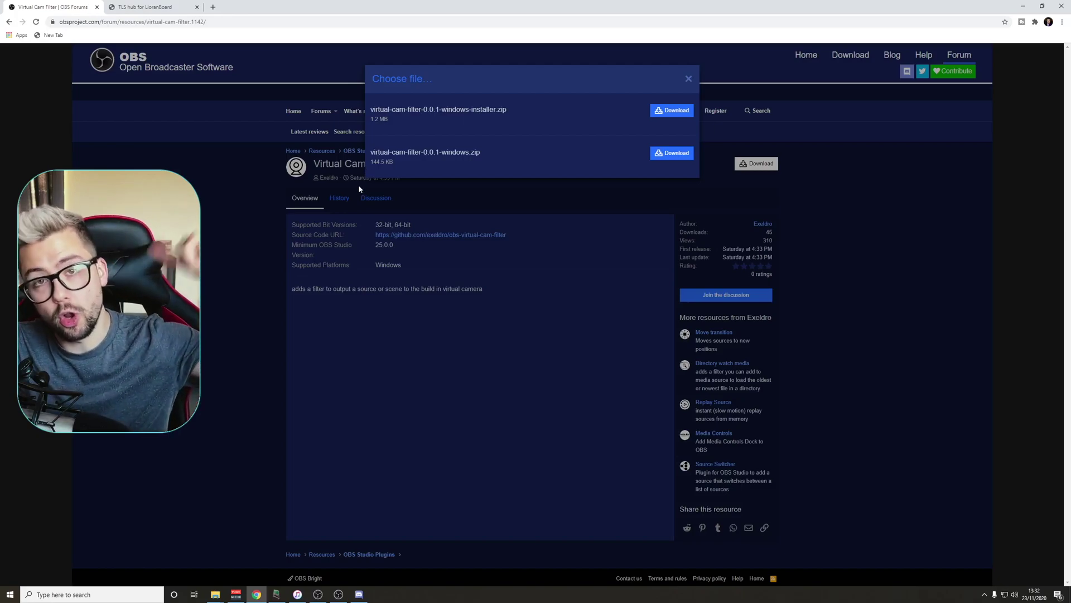
Step: Place OBS beside Discord's video settings and start the OBS virtual camera showing the guitar video
{"action": "mouse_move", "coordinate": [338, 596]}
{"action": "left_click", "coordinate": [330, 597]}
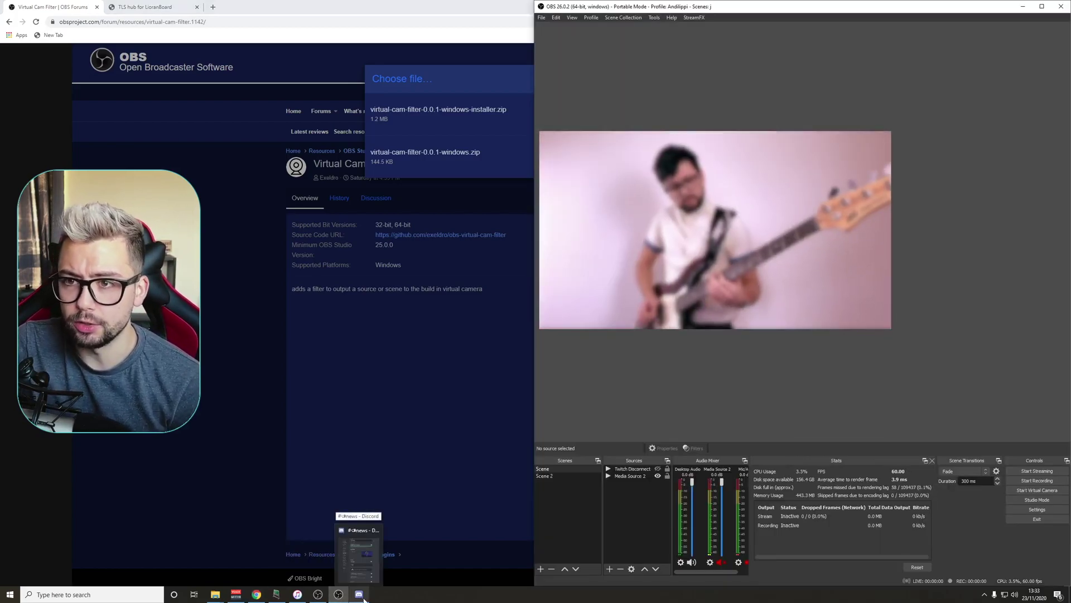
{"action": "left_click", "coordinate": [360, 595]}
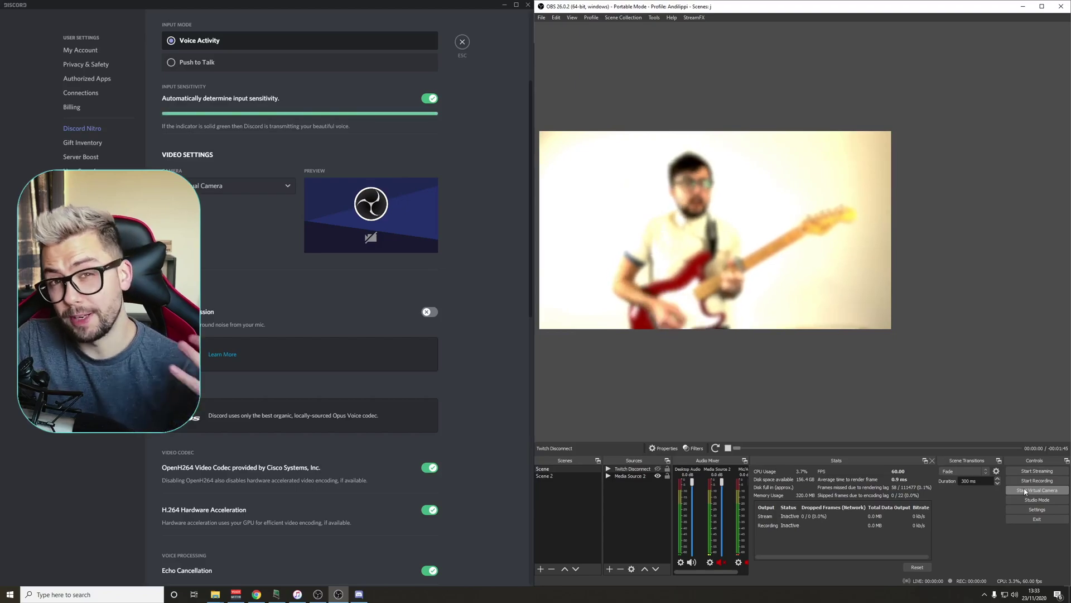
{"action": "left_click", "coordinate": [1025, 491]}
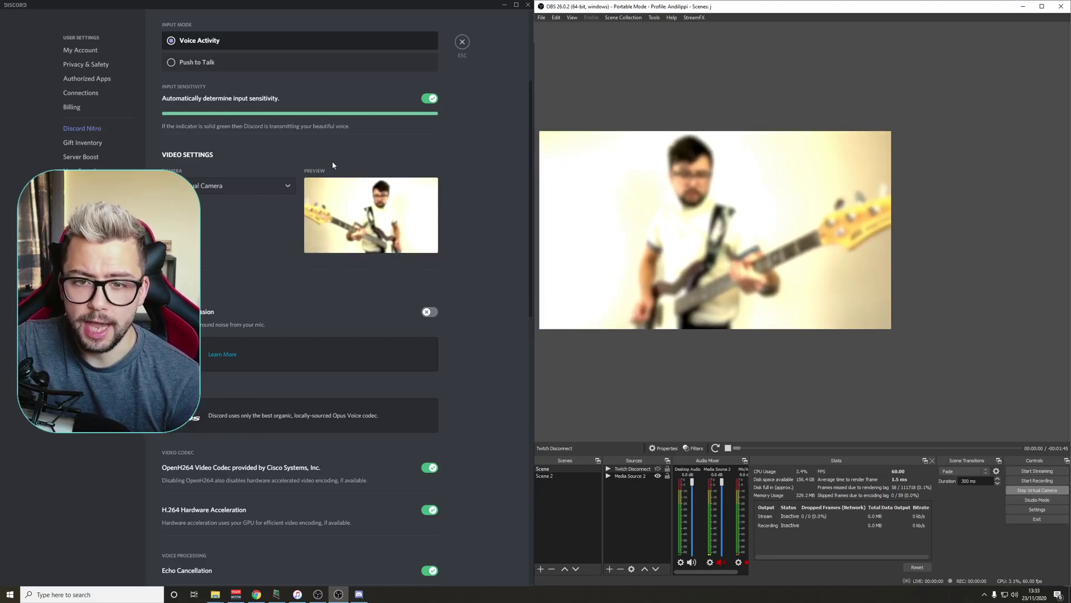
Step: Check Discord's camera list, then switch OBS to Scene 2 so Discord shows 'Please Stand By'
{"action": "left_click", "coordinate": [208, 185]}
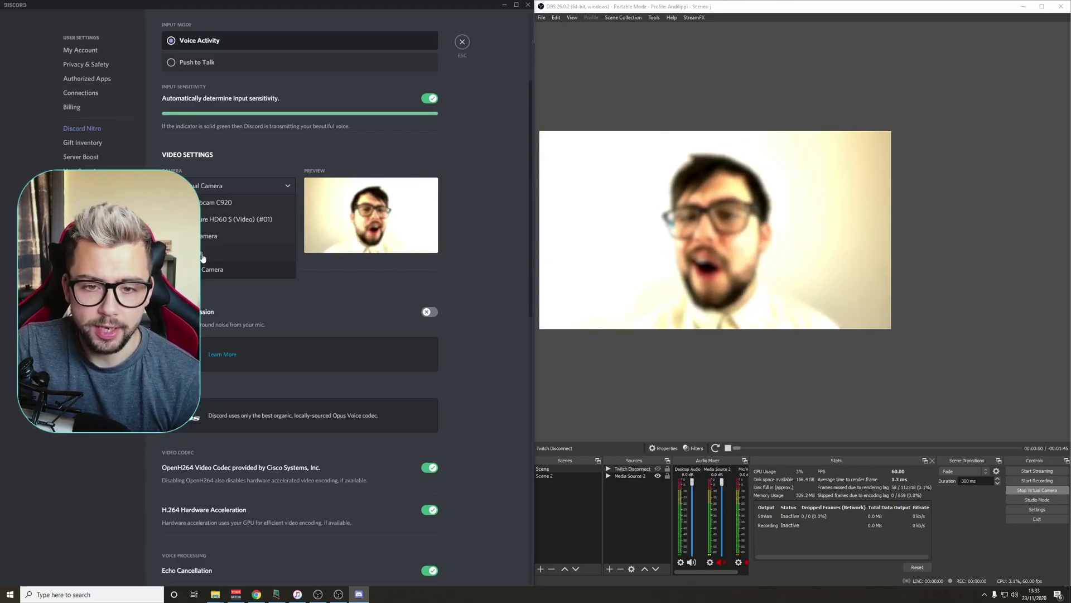
{"action": "left_click", "coordinate": [432, 277]}
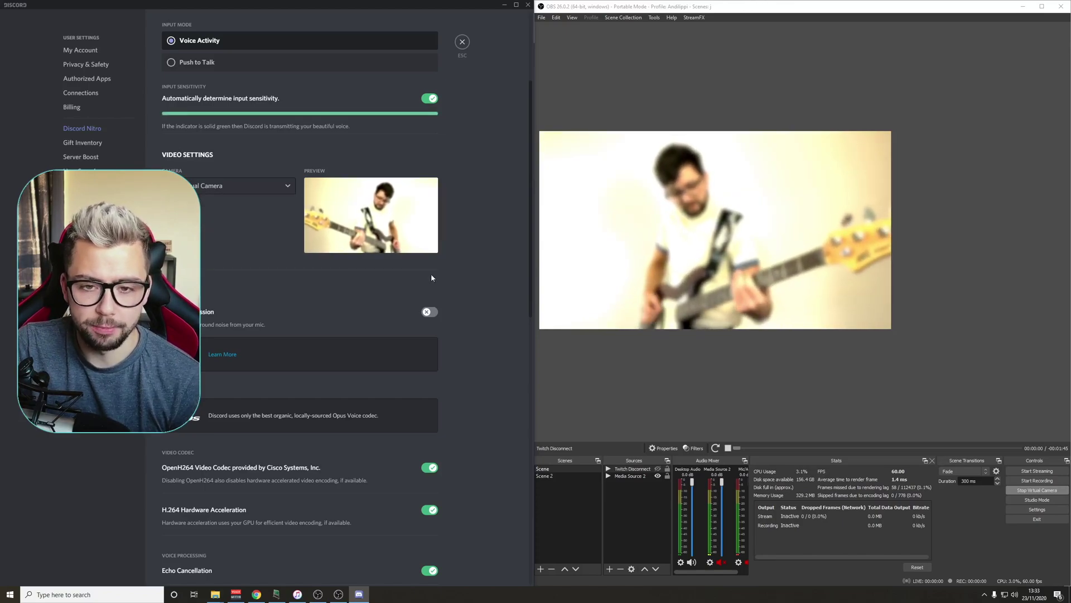
{"action": "left_click", "coordinate": [658, 469]}
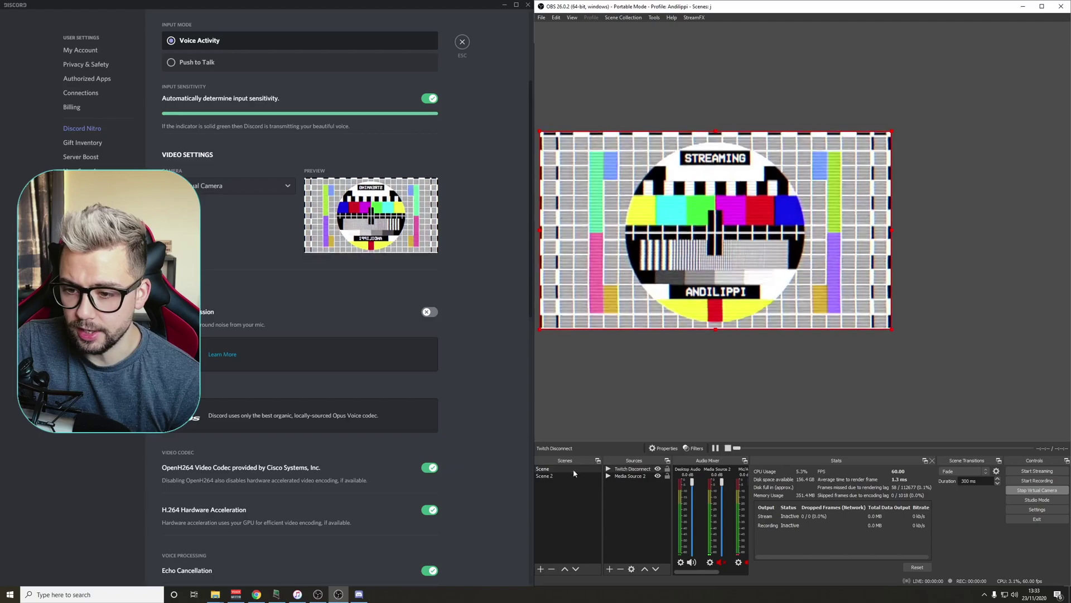
{"action": "left_click", "coordinate": [550, 476]}
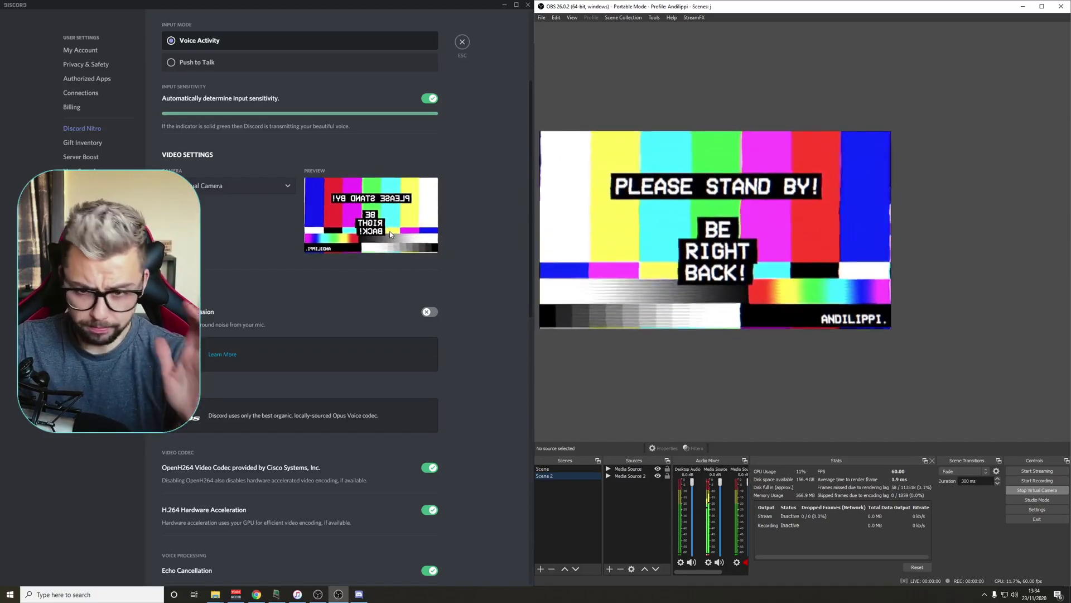
Step: Stop the virtual camera, return to Scene, and layer Media Source 2 above Twitch Disconnect
{"action": "left_click", "coordinate": [1030, 490]}
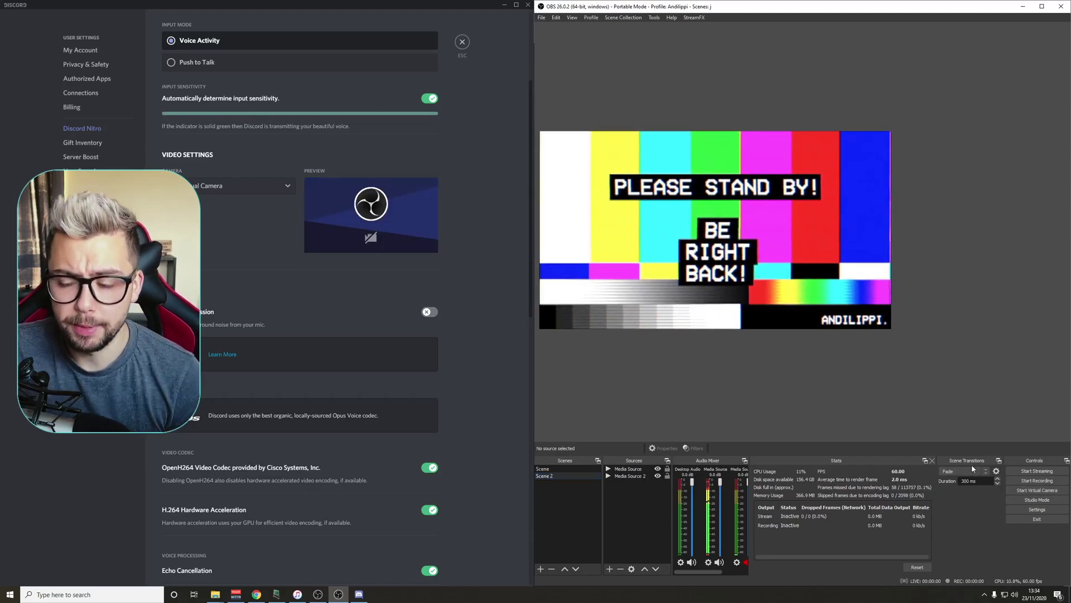
{"action": "left_click", "coordinate": [567, 469]}
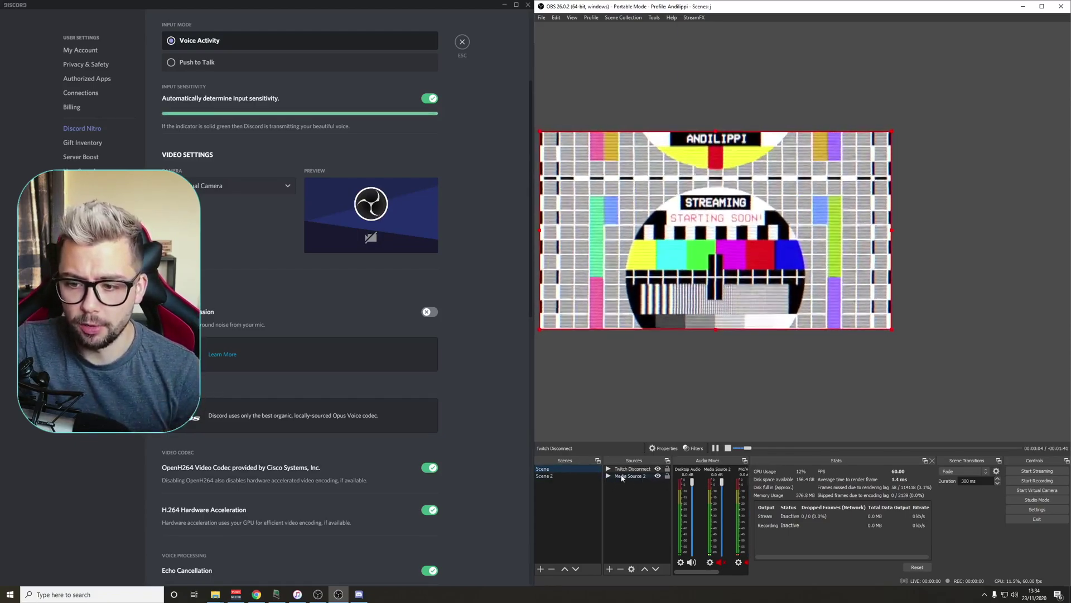
{"action": "left_click_drag", "start_coordinate": [622, 477], "coordinate": [638, 471]}
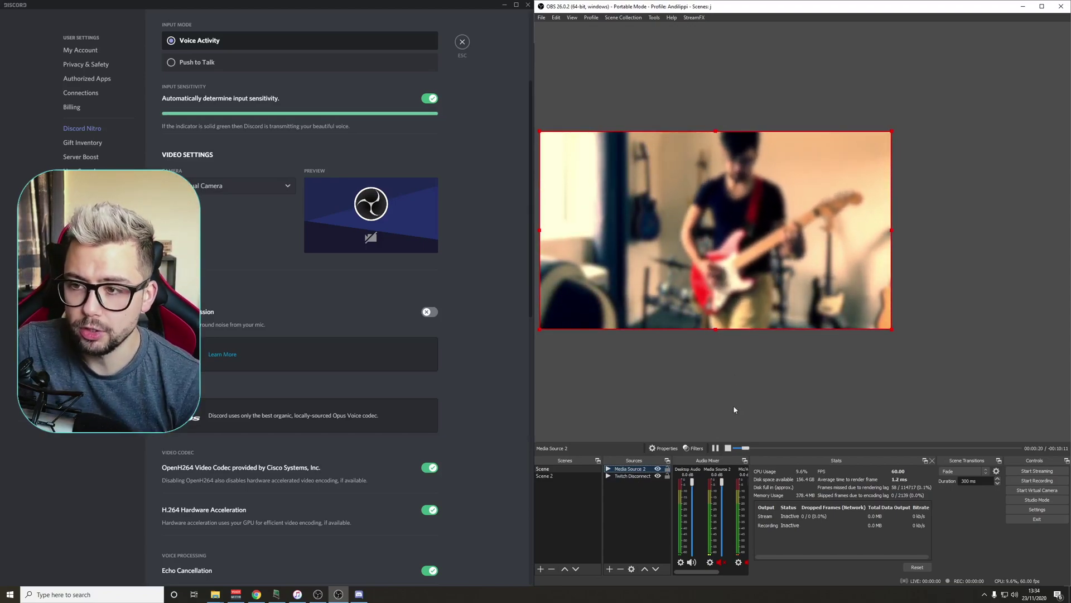
{"action": "right_click", "coordinate": [629, 470]}
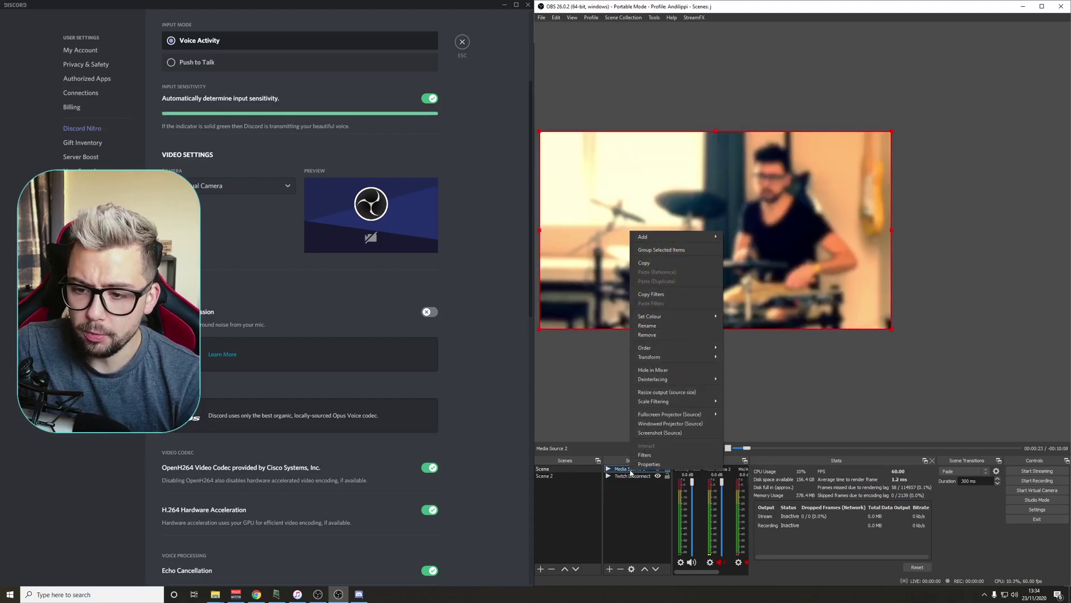
Step: Add a Virtual Camera effect filter to Media Source 2 and enable it
{"action": "left_click", "coordinate": [659, 454]}
{"action": "left_click", "coordinate": [631, 442]}
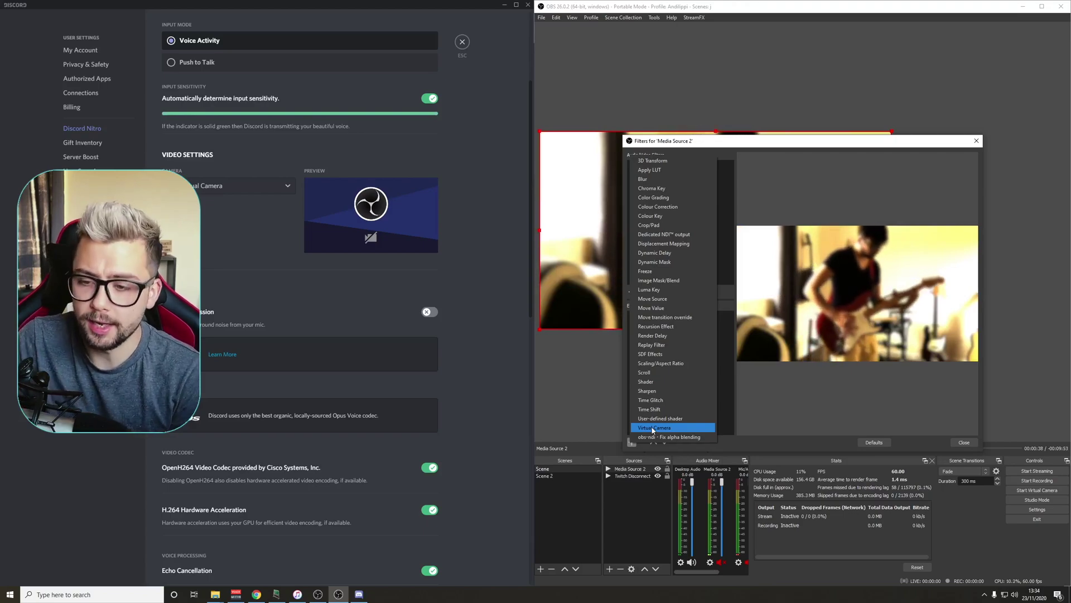
{"action": "left_click", "coordinate": [652, 427]}
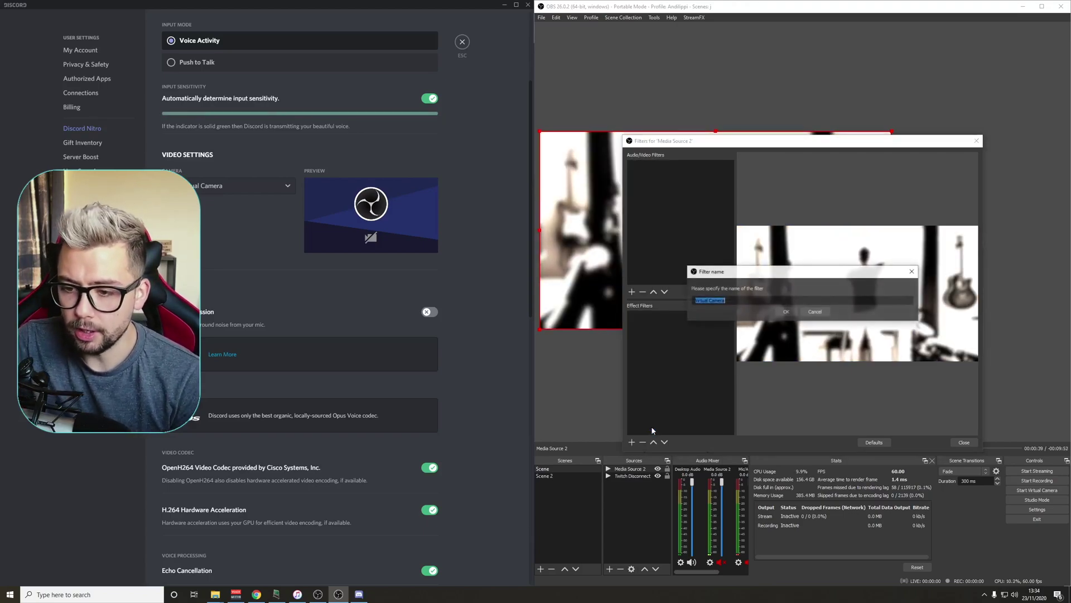
{"action": "left_click", "coordinate": [787, 313]}
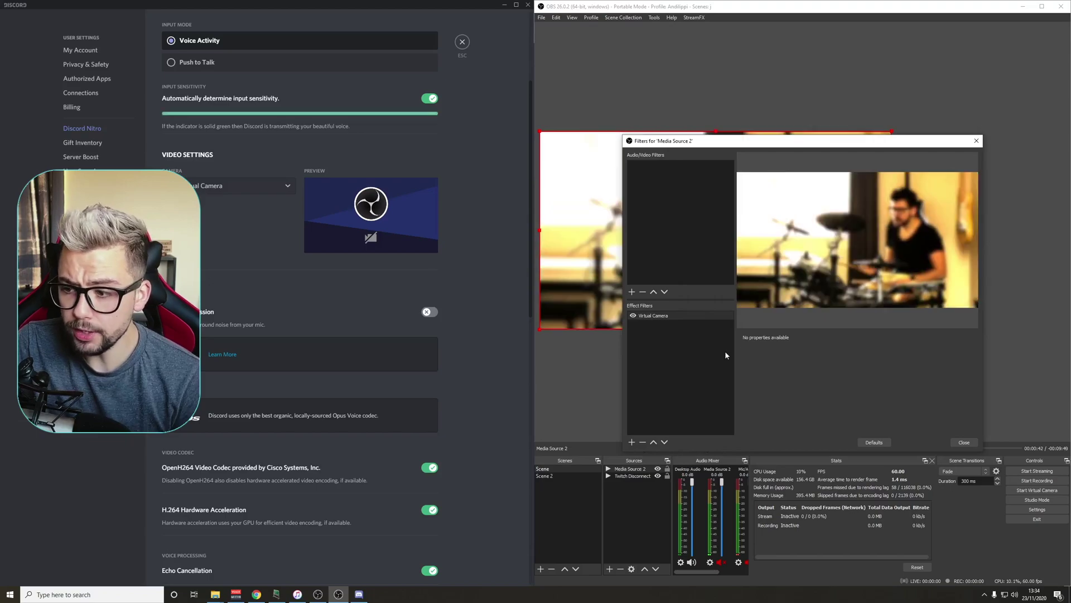
{"action": "left_click", "coordinate": [632, 316]}
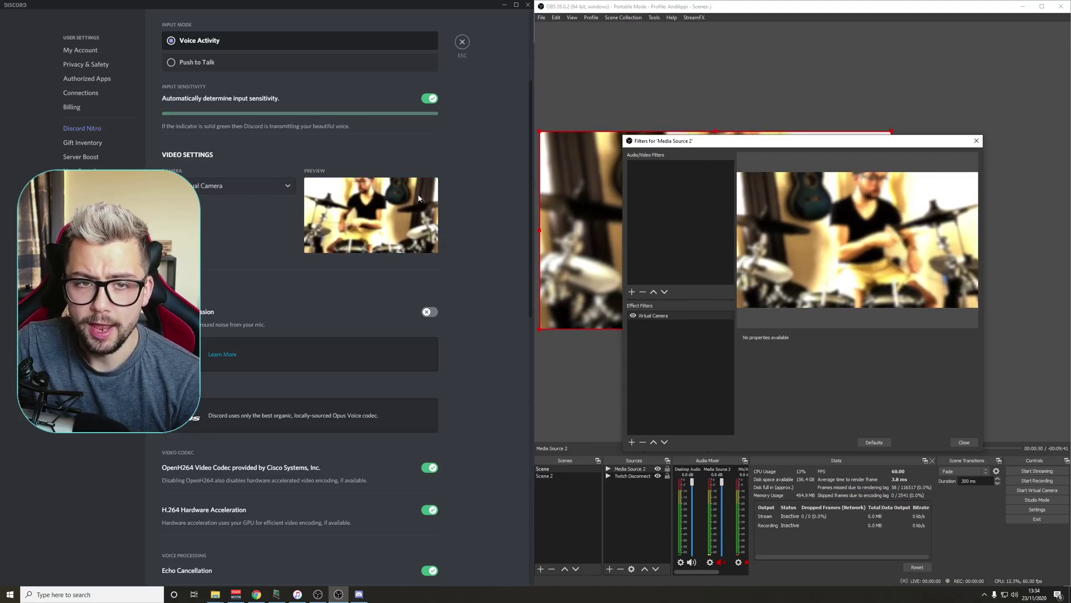
Step: Layer Media Source 2 below Twitch Disconnect, realign it with the canvas, and toggle its visibility
{"action": "left_click", "coordinate": [961, 442]}
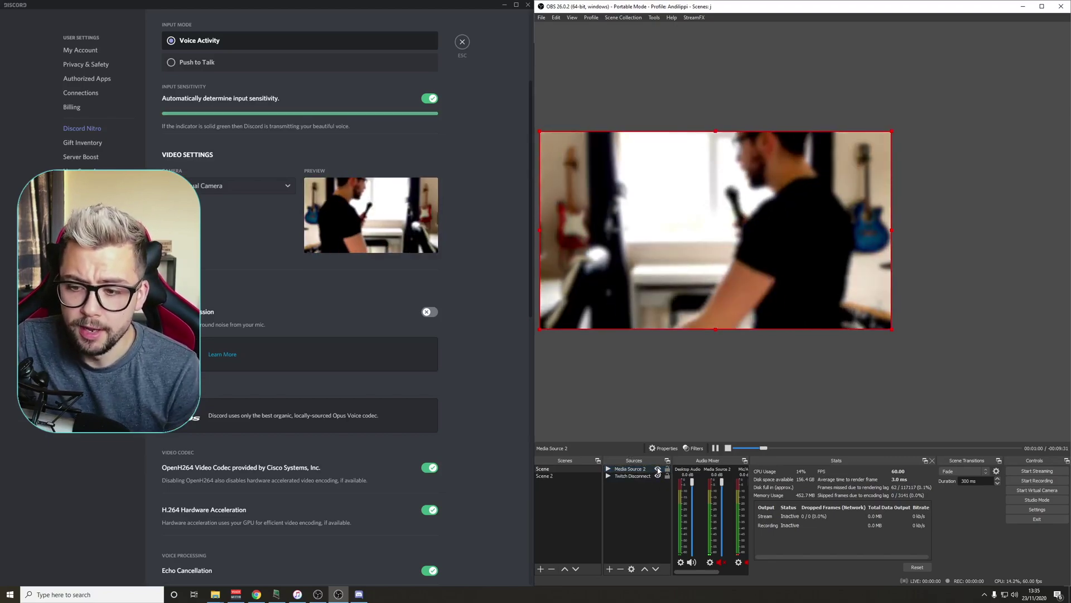
{"action": "left_click", "coordinate": [657, 469]}
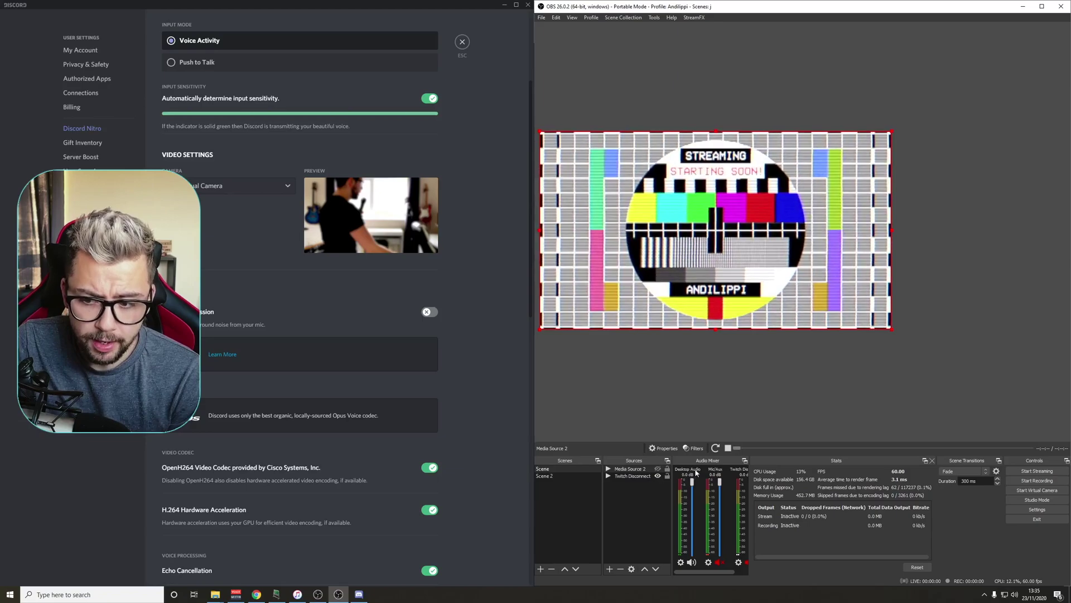
{"action": "left_click", "coordinate": [657, 469]}
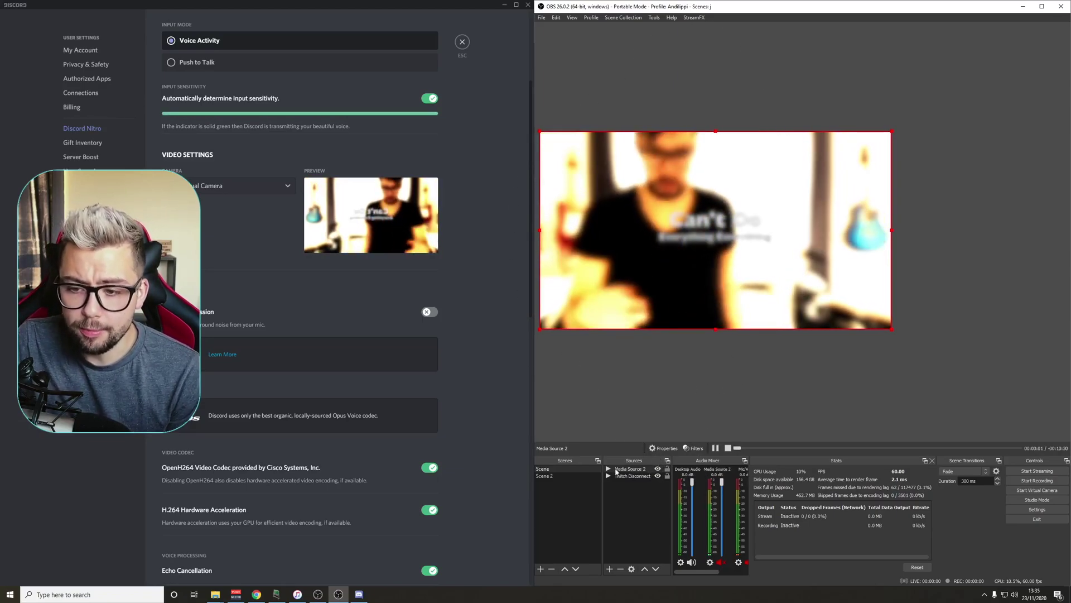
{"action": "left_click_drag", "start_coordinate": [634, 482], "coordinate": [634, 481]}
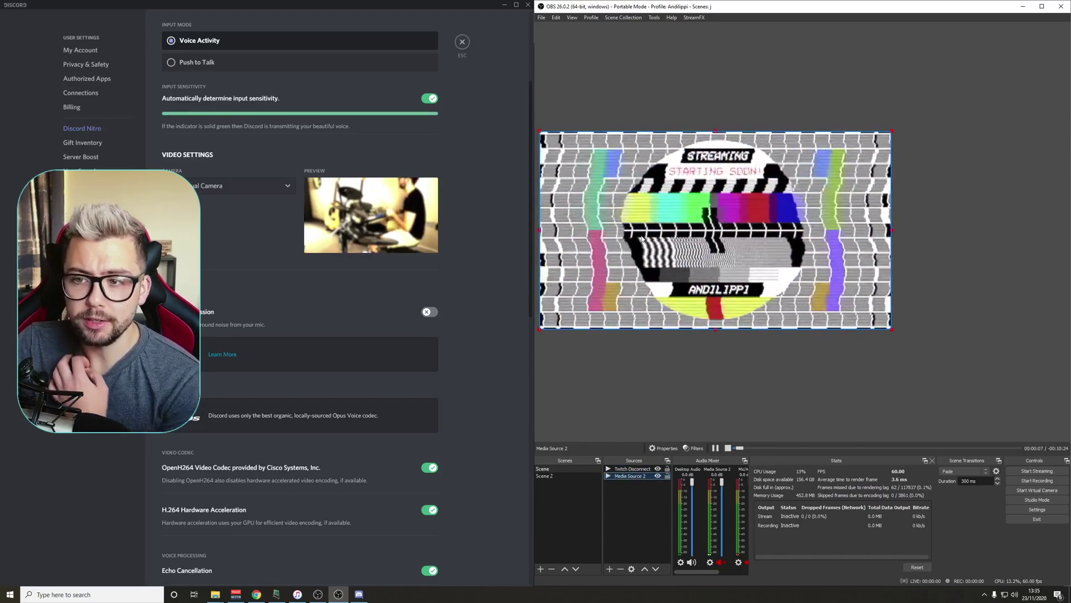
{"action": "left_click_drag", "start_coordinate": [666, 286], "coordinate": [638, 257]}
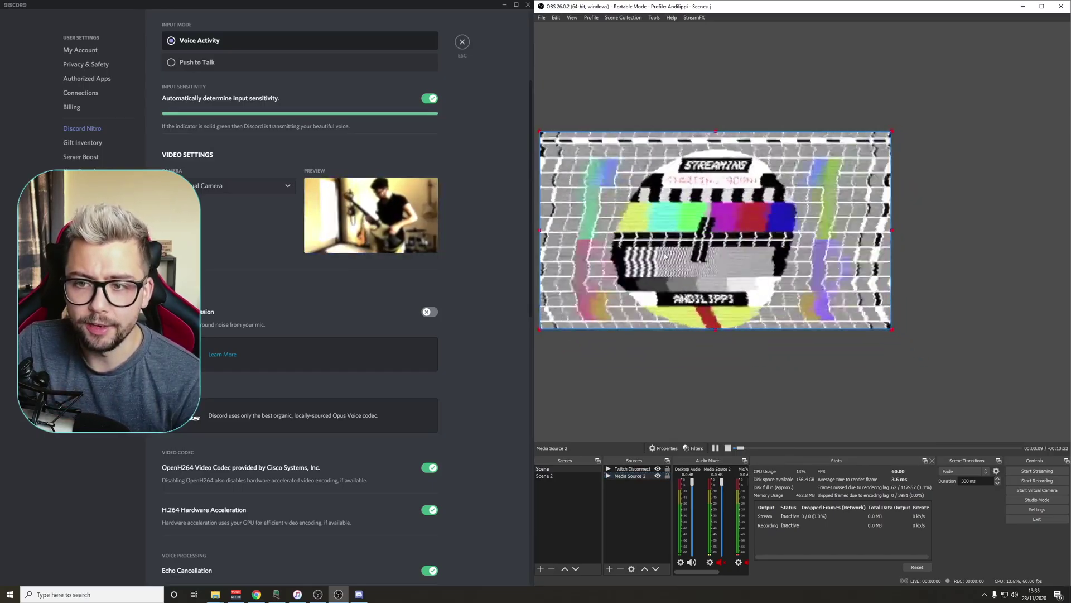
{"action": "left_click", "coordinate": [658, 476]}
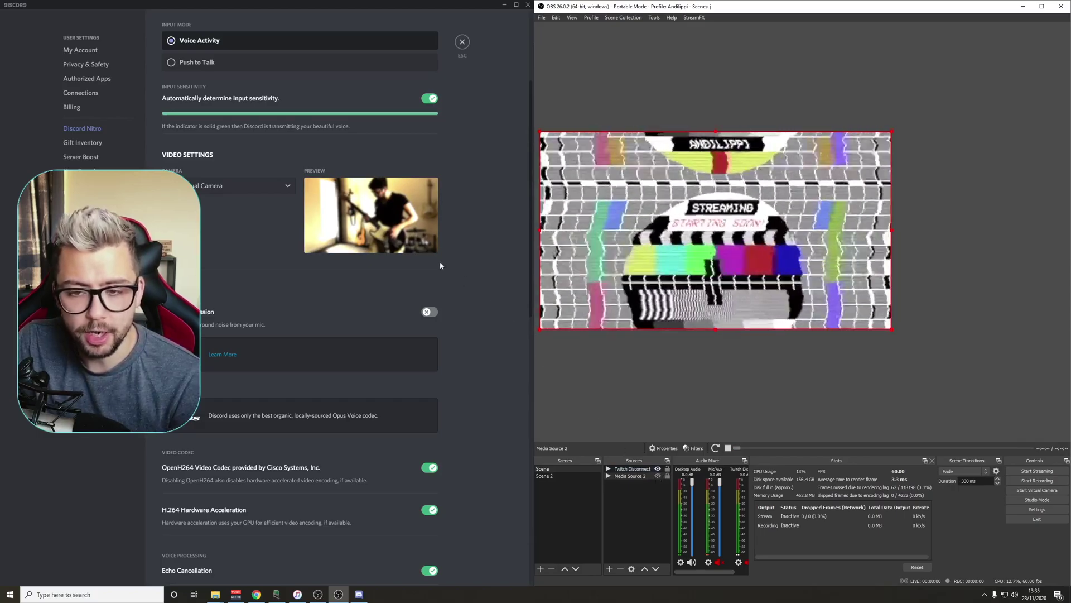
{"action": "left_click", "coordinate": [658, 476]}
Step: Move Media Source 2 below the canvas and snap the Twitch Disconnect test card back to fill it
{"action": "mouse_move", "coordinate": [645, 201]}
{"action": "left_mouse_down"}
{"action": "mouse_move", "coordinate": [751, 237]}
{"action": "mouse_move", "coordinate": [690, 264]}
{"action": "mouse_move", "coordinate": [650, 401]}
{"action": "left_mouse_up"}
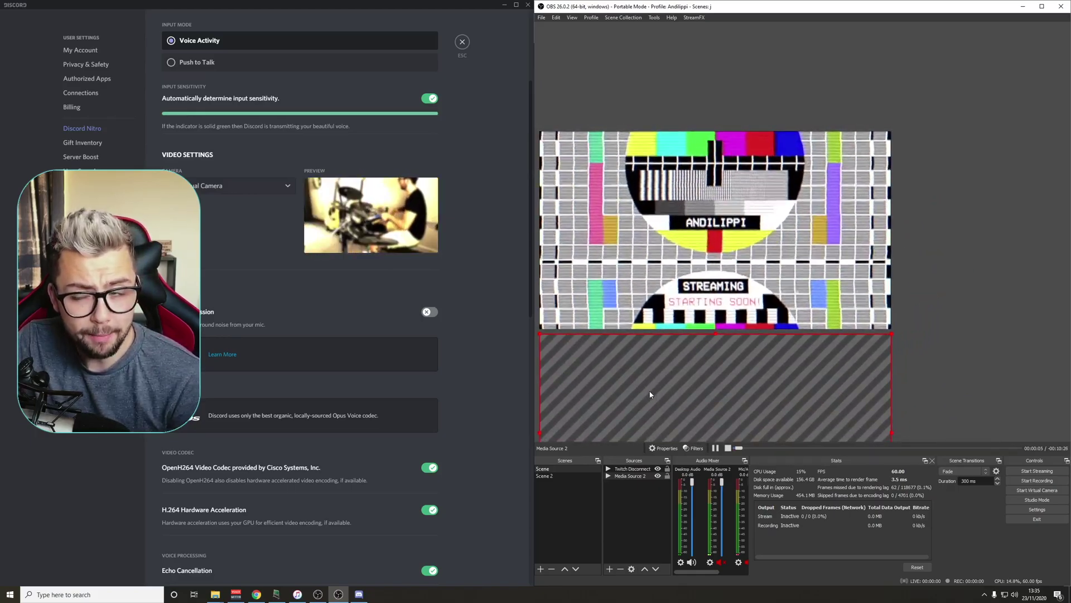
{"action": "left_click_drag", "start_coordinate": [678, 198], "coordinate": [788, 198]}
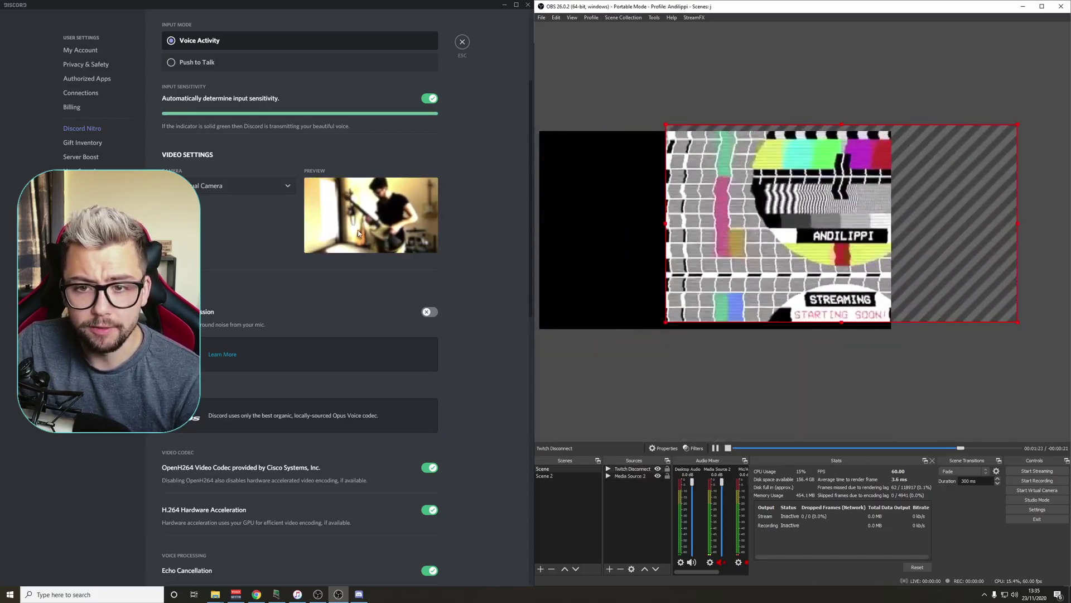
{"action": "left_click_drag", "start_coordinate": [676, 237], "coordinate": [552, 243]}
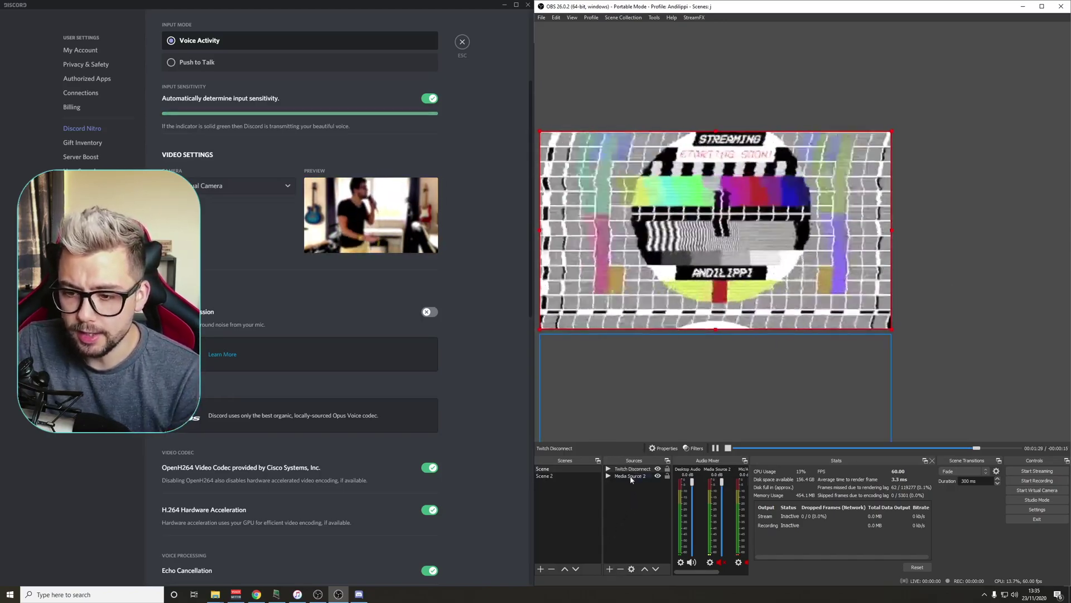
{"action": "right_click", "coordinate": [634, 475]}
Step: Disable the Virtual Camera filter on Media Source 2
{"action": "left_click", "coordinate": [646, 462]}
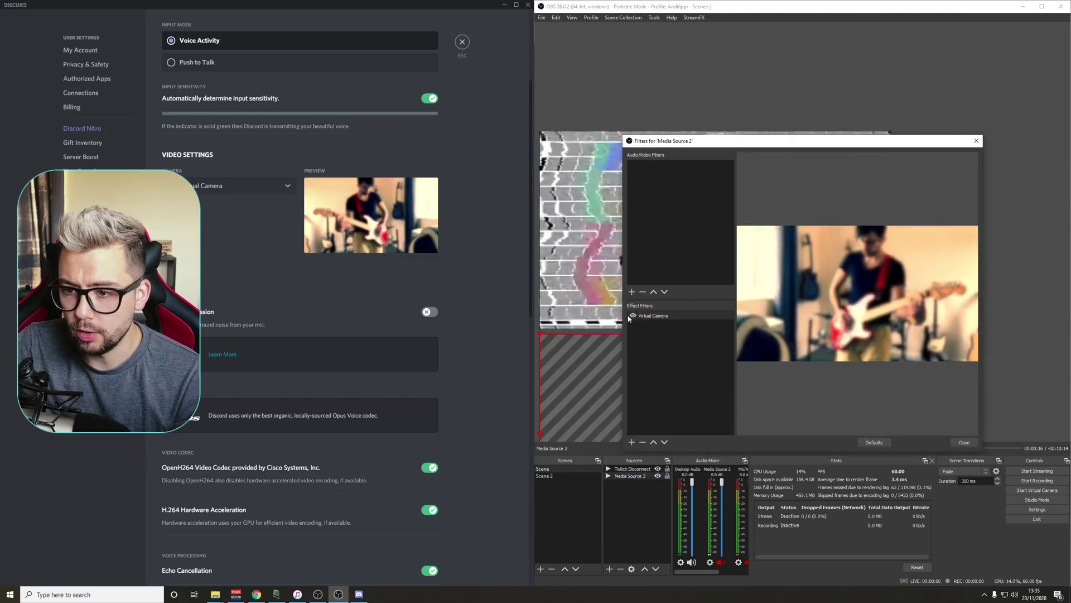
{"action": "left_click", "coordinate": [633, 315]}
{"action": "left_click", "coordinate": [964, 442]}
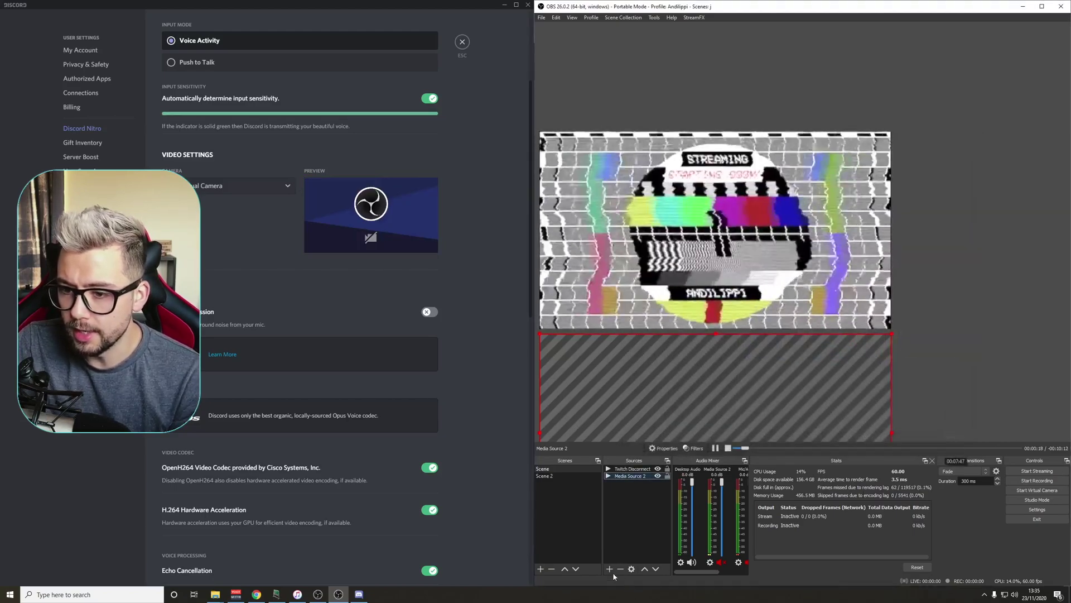
Step: Add a Video Capture Device webcam source with custom 1920x1080 resolution
{"action": "left_click", "coordinate": [610, 567]}
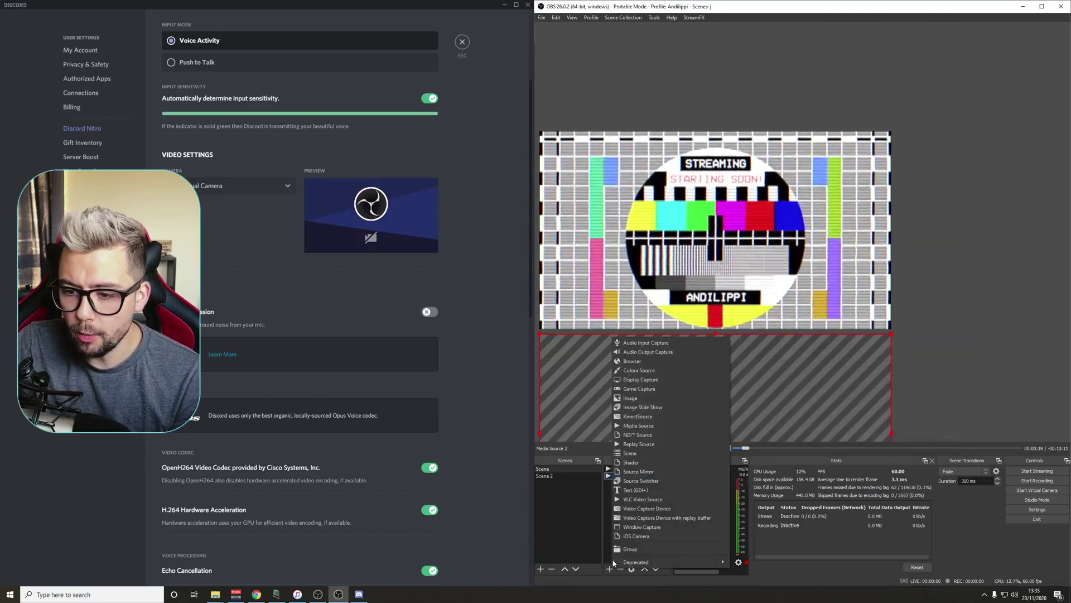
{"action": "left_click", "coordinate": [656, 509]}
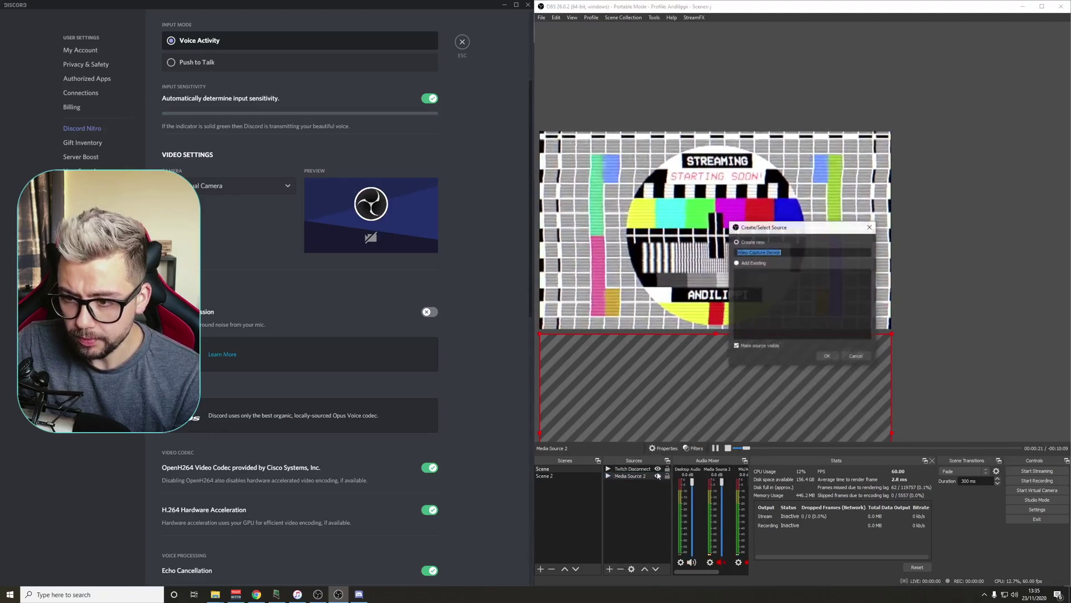
{"action": "left_click", "coordinate": [826, 355]}
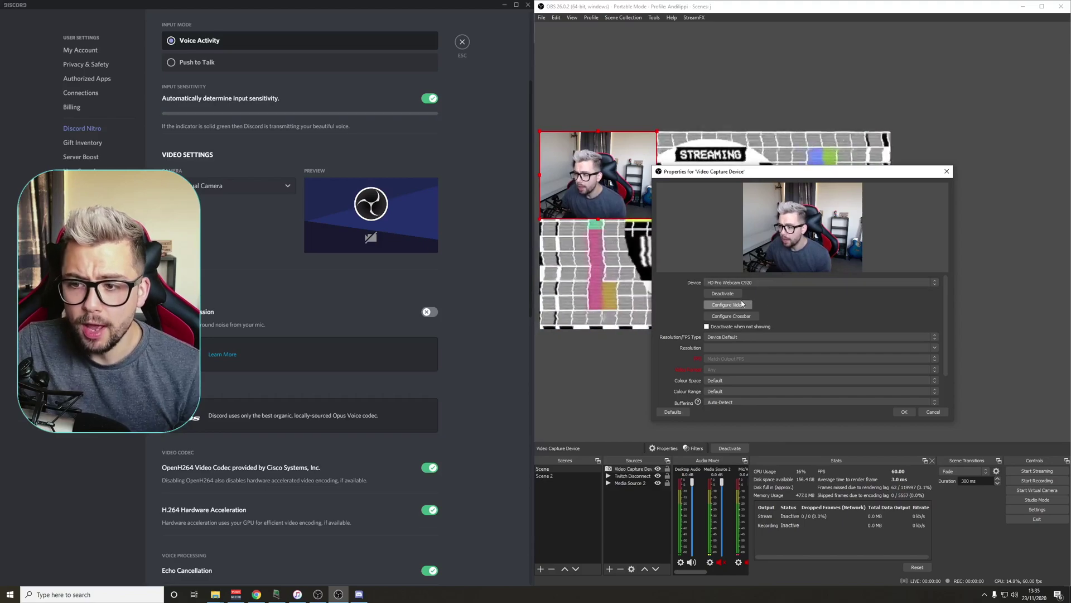
{"action": "left_click", "coordinate": [750, 337]}
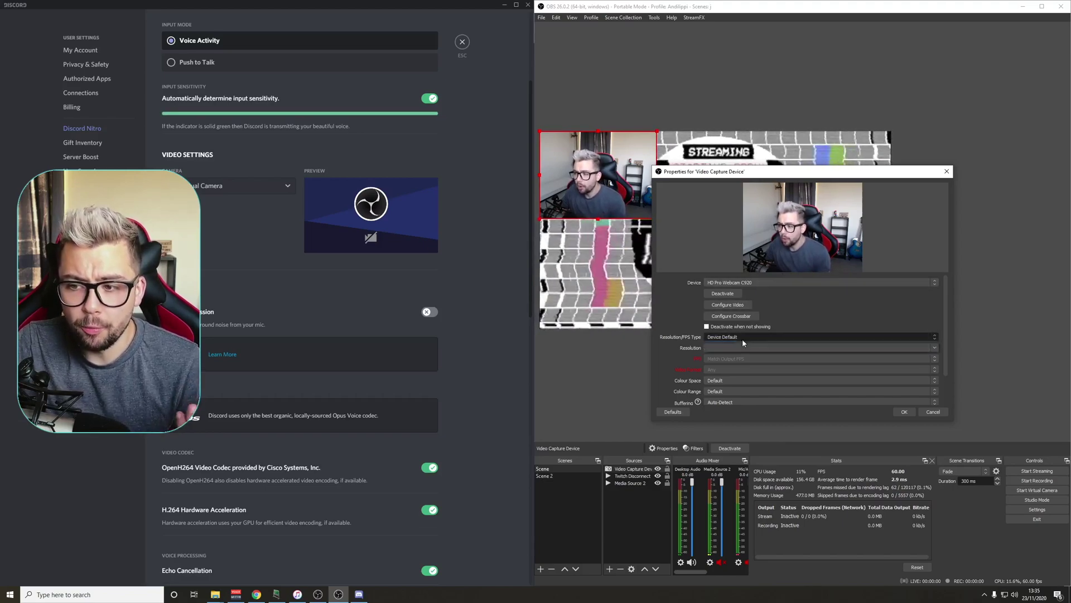
{"action": "left_click", "coordinate": [933, 346]}
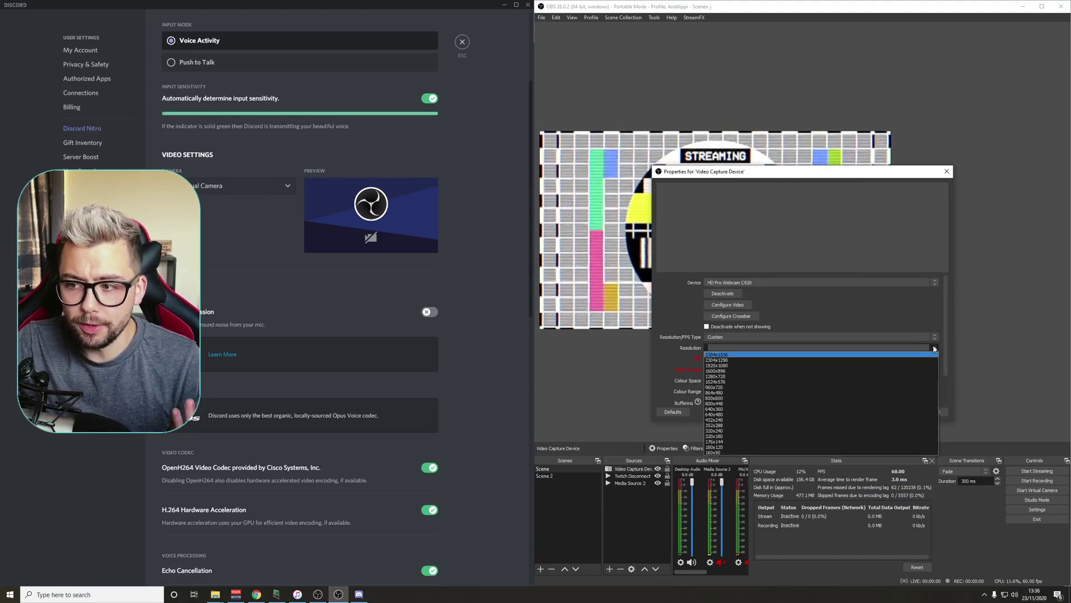
{"action": "left_click", "coordinate": [728, 365]}
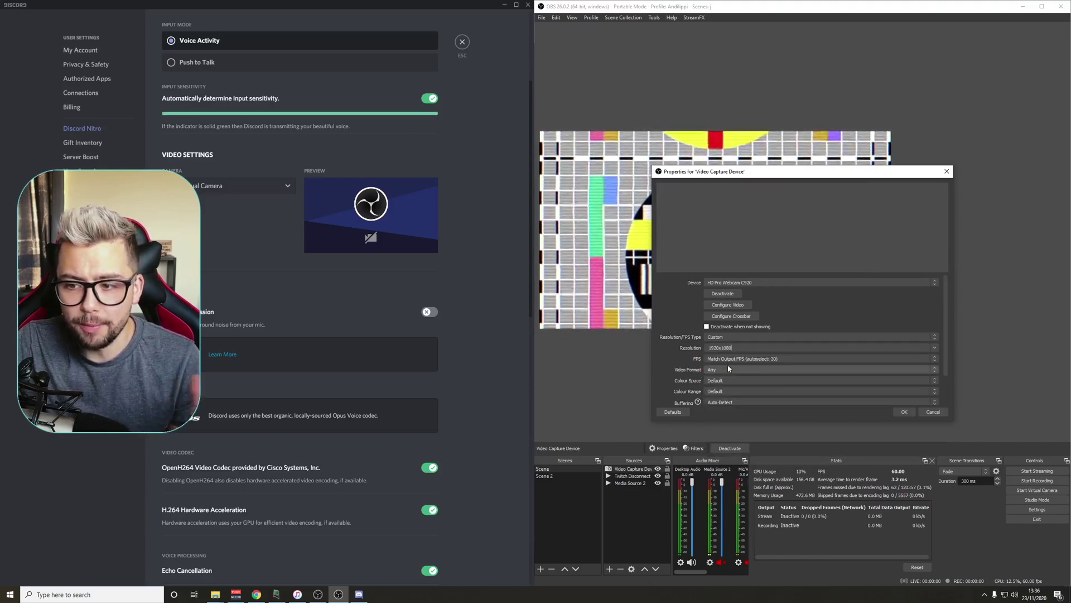
{"action": "left_click", "coordinate": [909, 411]}
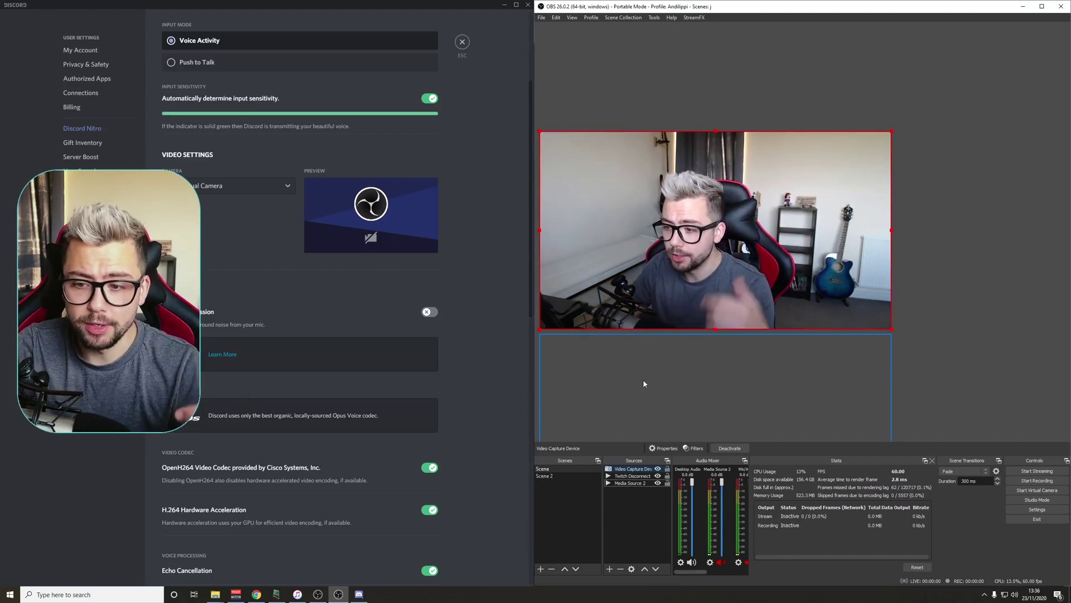
Step: Add a Virtual Camera effect filter to the Video Capture Device webcam source
{"action": "right_click", "coordinate": [638, 470]}
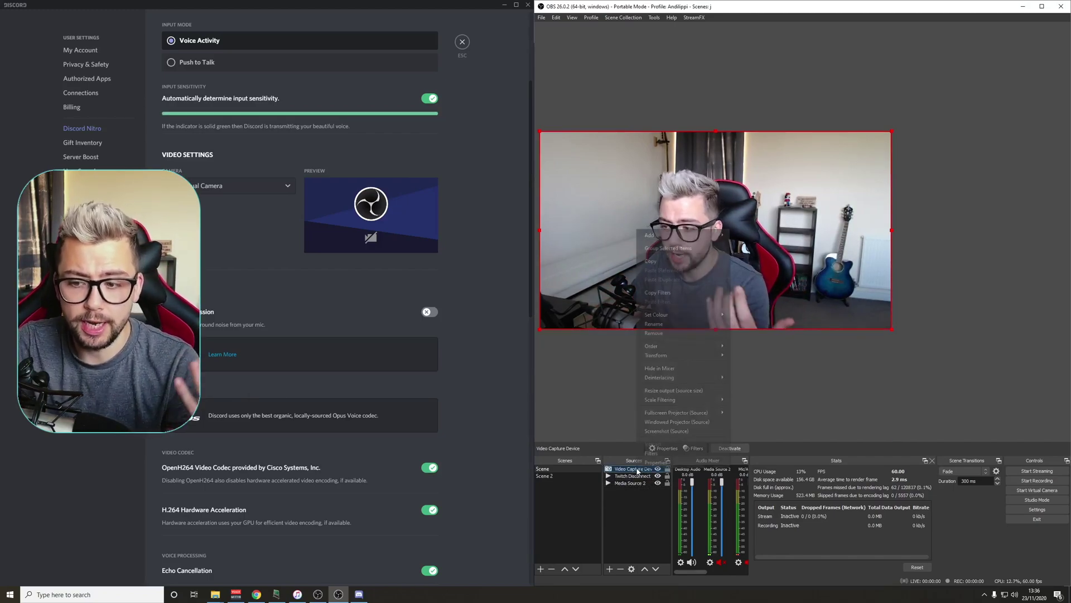
{"action": "left_click", "coordinate": [653, 454]}
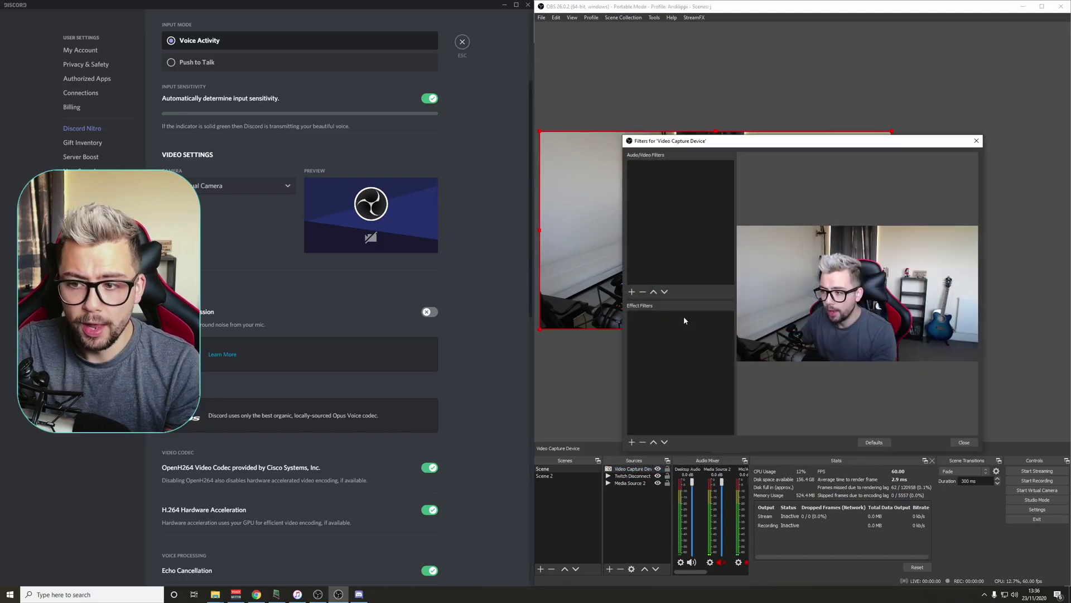
{"action": "left_click", "coordinate": [631, 442]}
{"action": "left_click", "coordinate": [662, 424]}
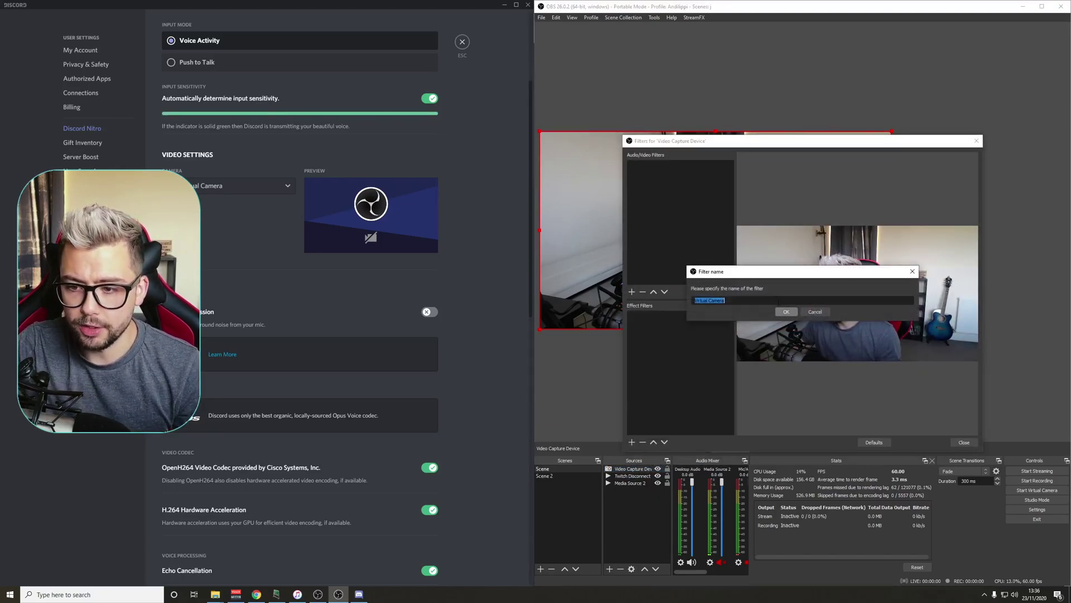
{"action": "left_click", "coordinate": [787, 312]}
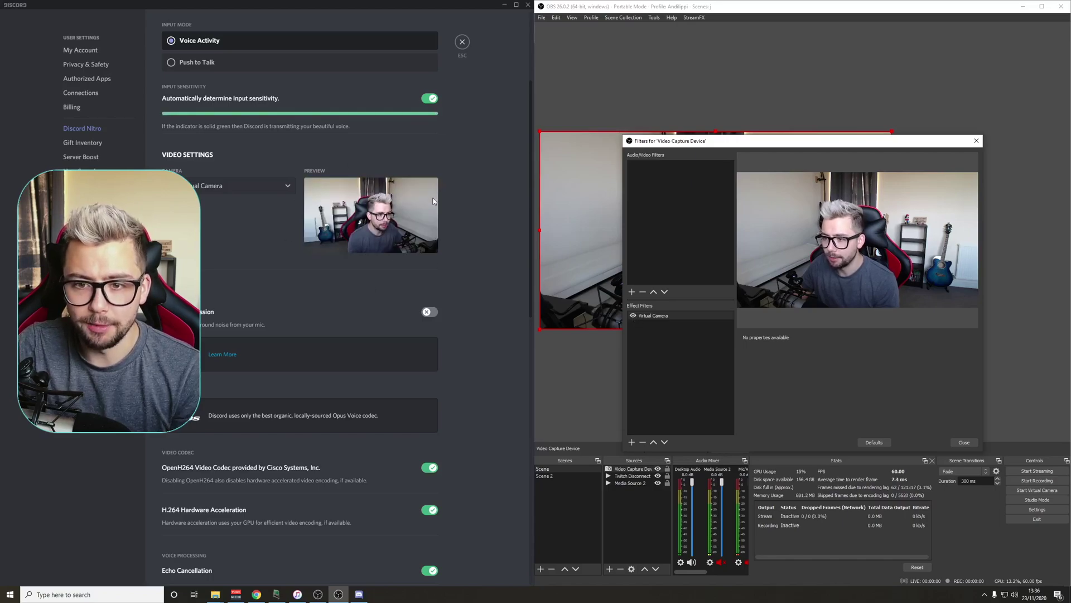
{"action": "left_click", "coordinate": [964, 442]}
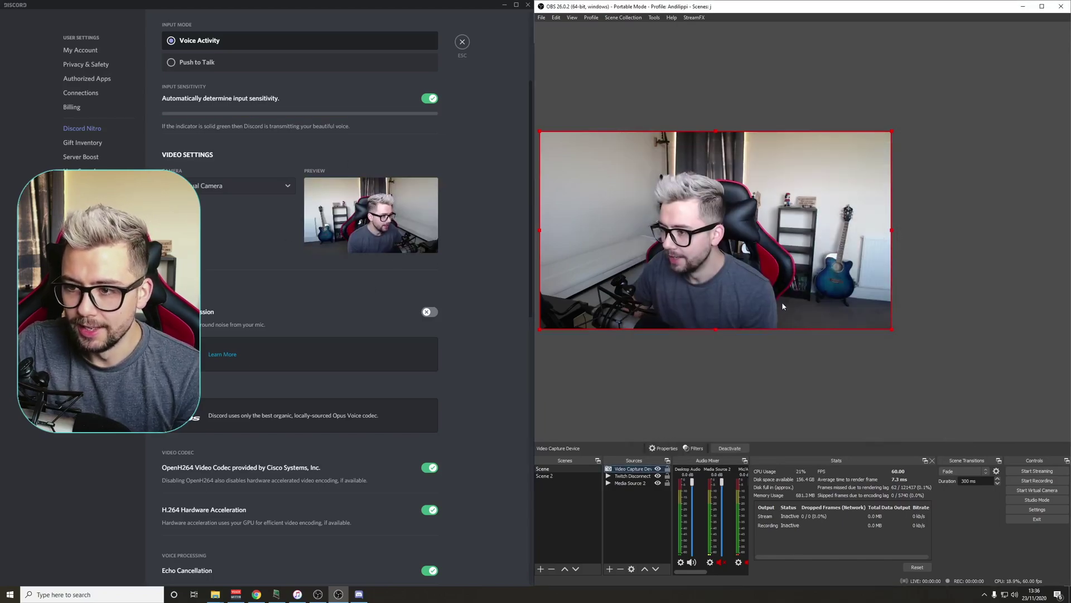
Step: Move the webcam down-right to reveal Starting Soon, then launch a second OBS from OBS Testing
{"action": "left_click_drag", "start_coordinate": [637, 186], "coordinate": [896, 396]}
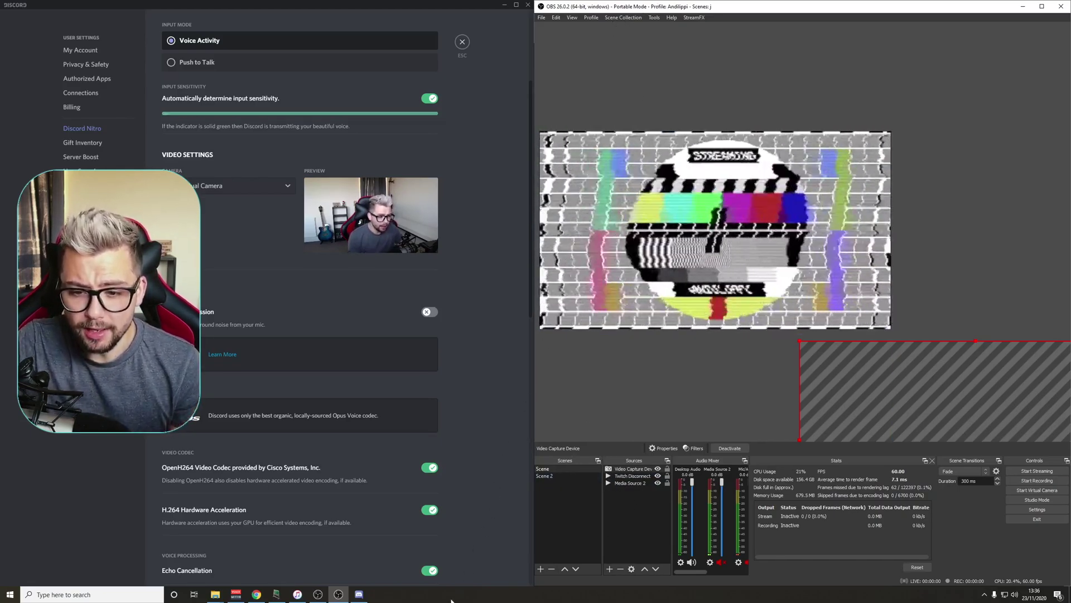
{"action": "mouse_move", "coordinate": [214, 594]}
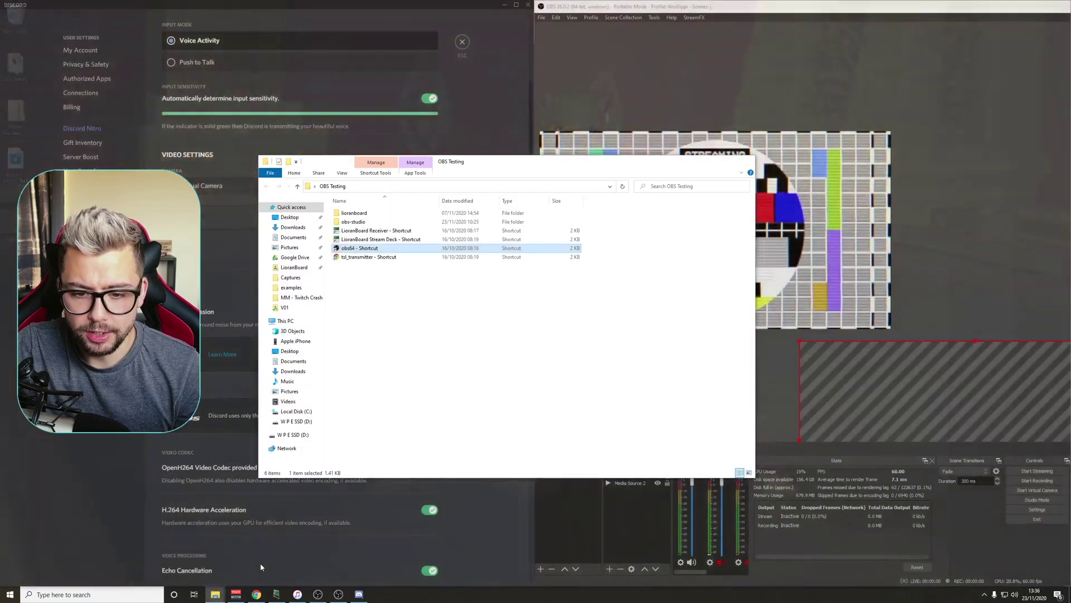
{"action": "left_click", "coordinate": [261, 566]}
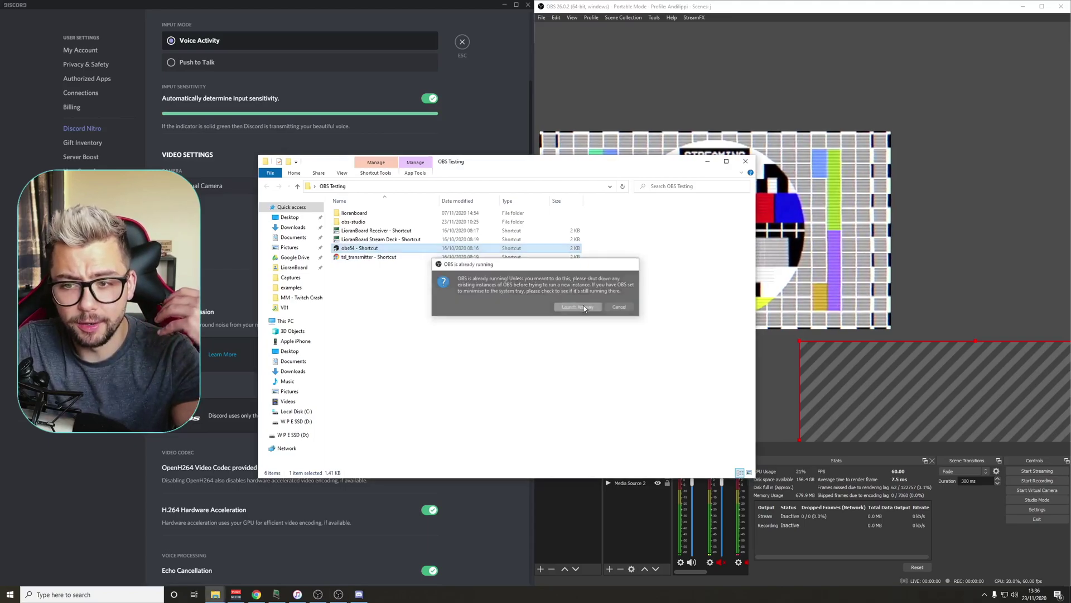
{"action": "left_click", "coordinate": [578, 307]}
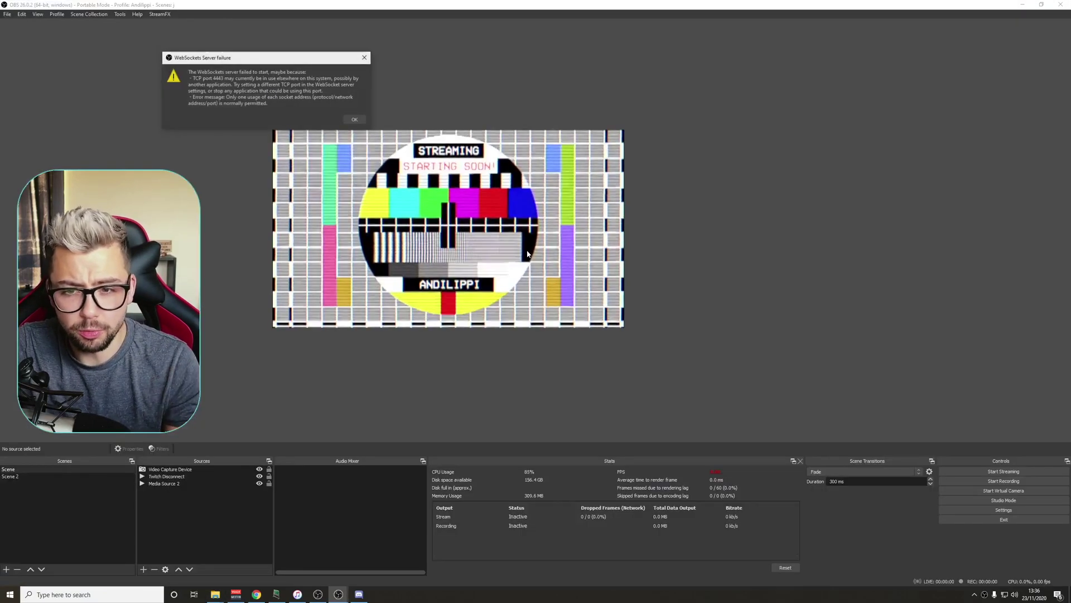
Step: Dismiss the WebSocket server failure warning and load the 'test' scene collection
{"action": "left_click", "coordinate": [356, 119]}
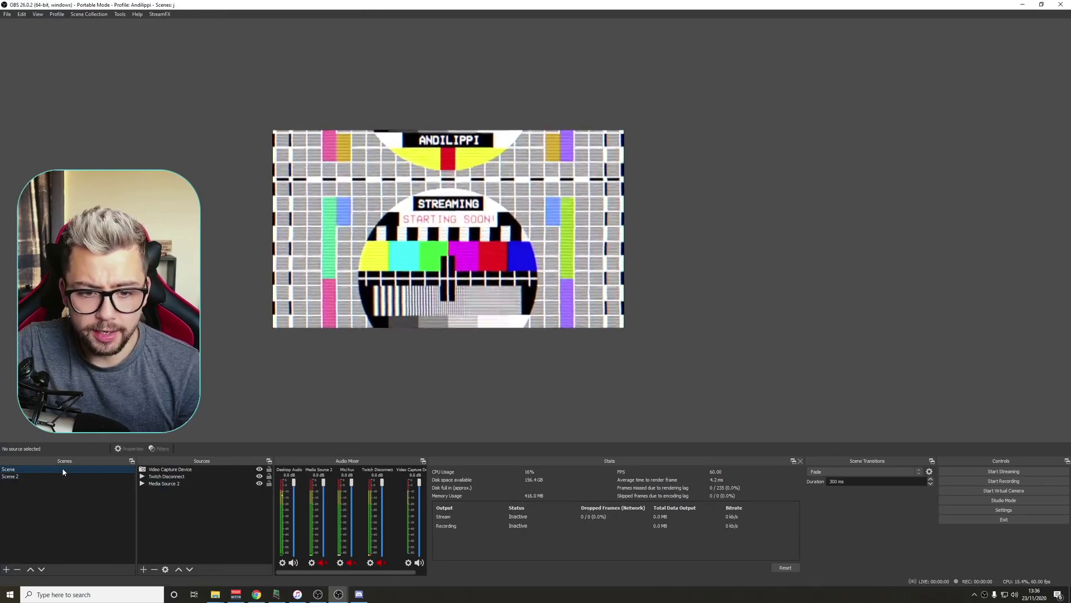
{"action": "left_click", "coordinate": [88, 14]}
{"action": "left_click", "coordinate": [108, 101]}
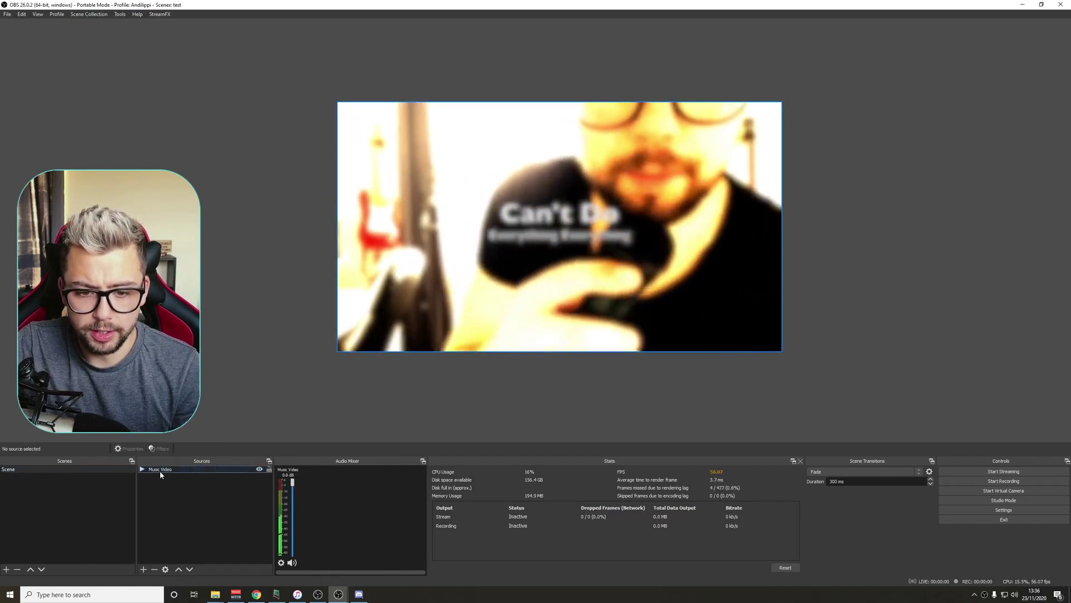
Step: Add a Video Capture Device source set to OBS Virtual Camera
{"action": "left_click", "coordinate": [144, 569]}
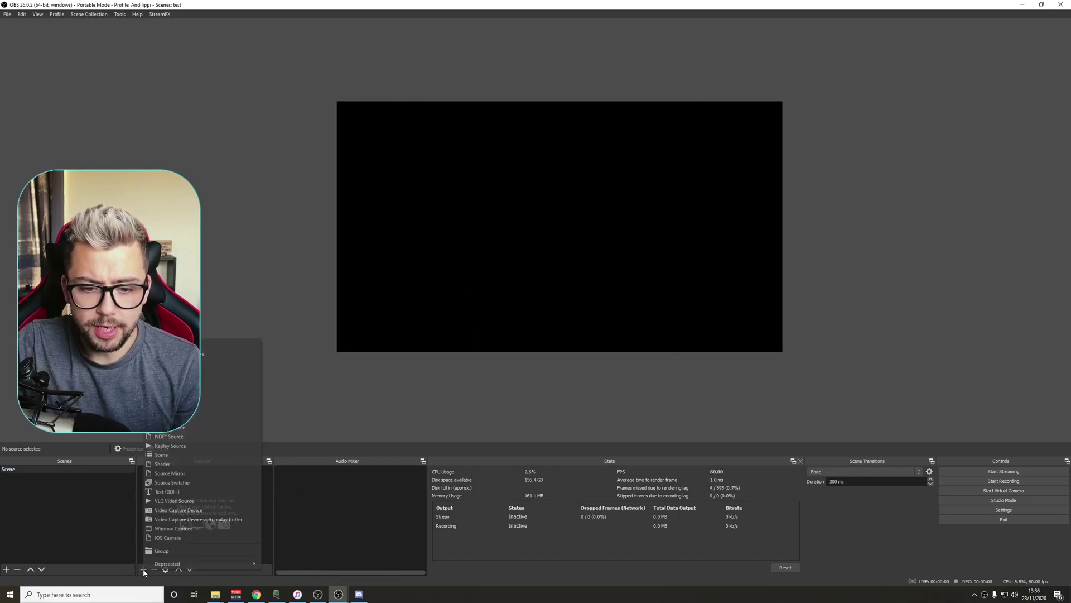
{"action": "left_click", "coordinate": [191, 513]}
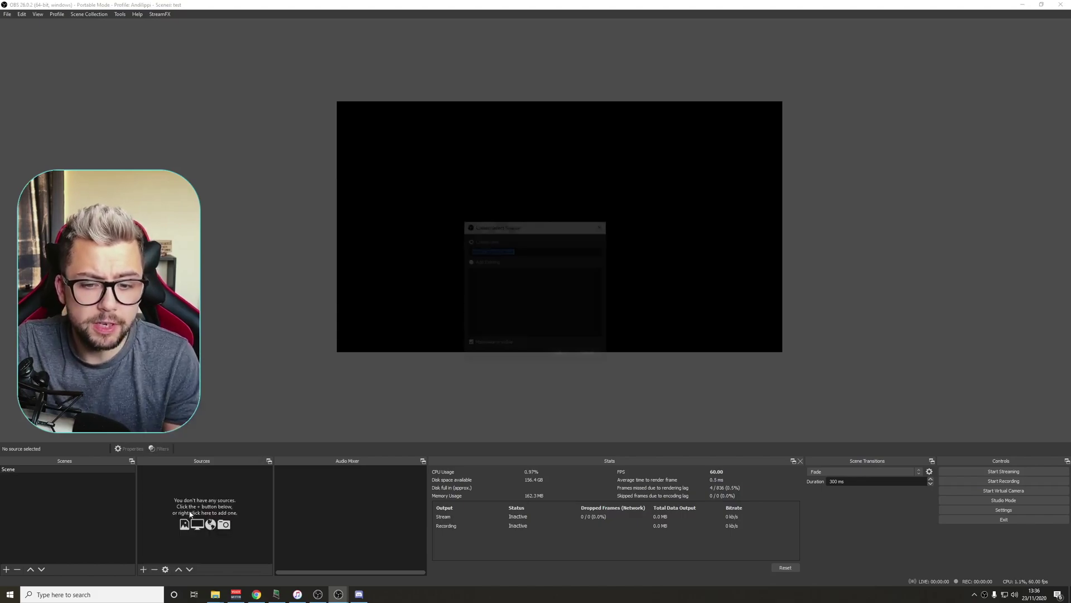
{"action": "left_click", "coordinate": [557, 356]}
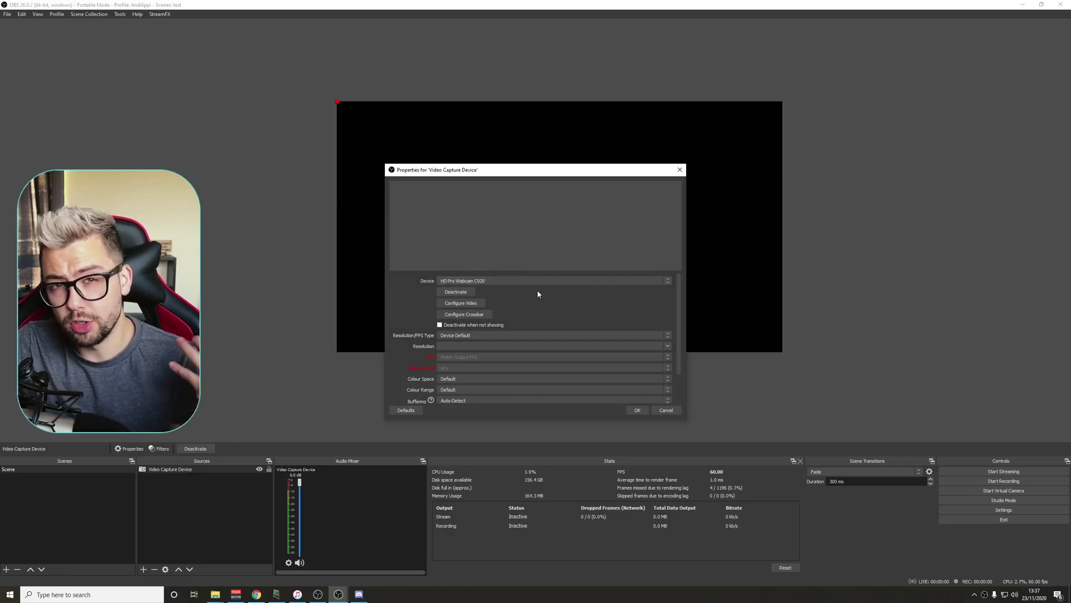
{"action": "left_click", "coordinate": [499, 280]}
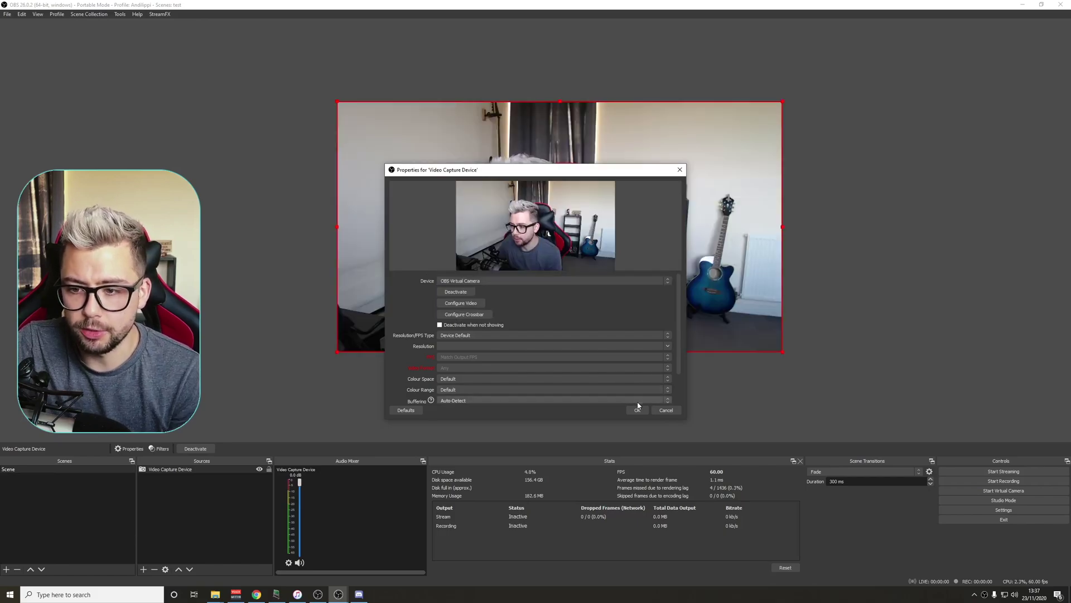
{"action": "left_click", "coordinate": [638, 410]}
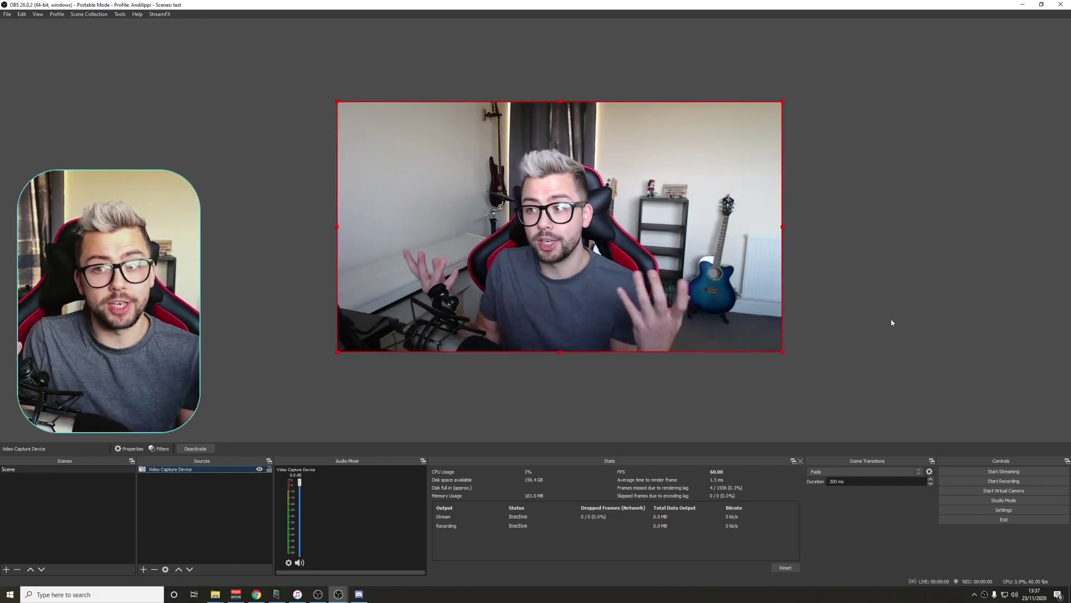